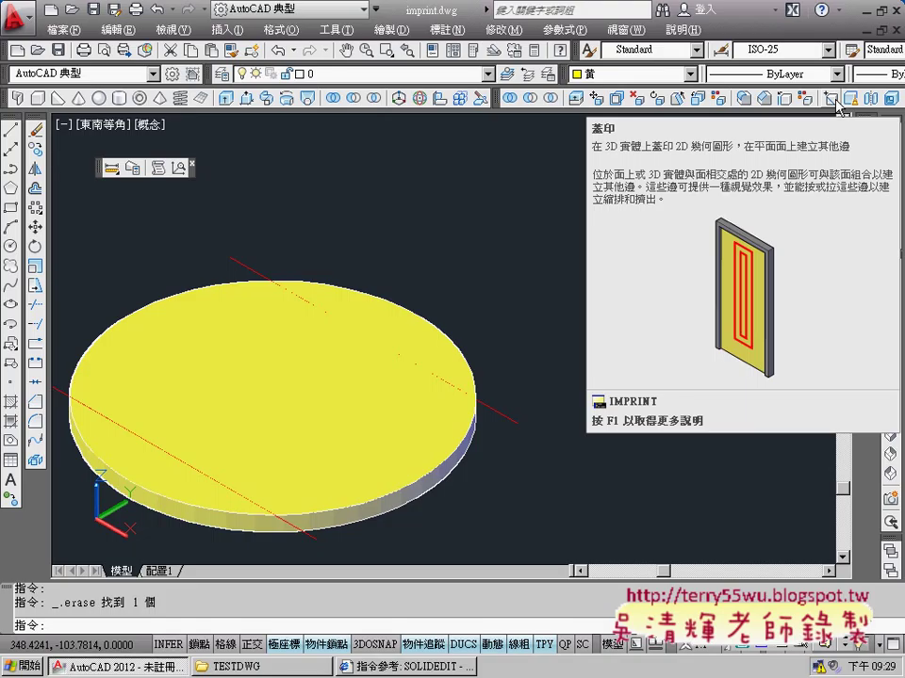
# Step: Imprint both red chord lines onto the yellow disk's top face and delete the source lines
pyautogui.click(832, 98)
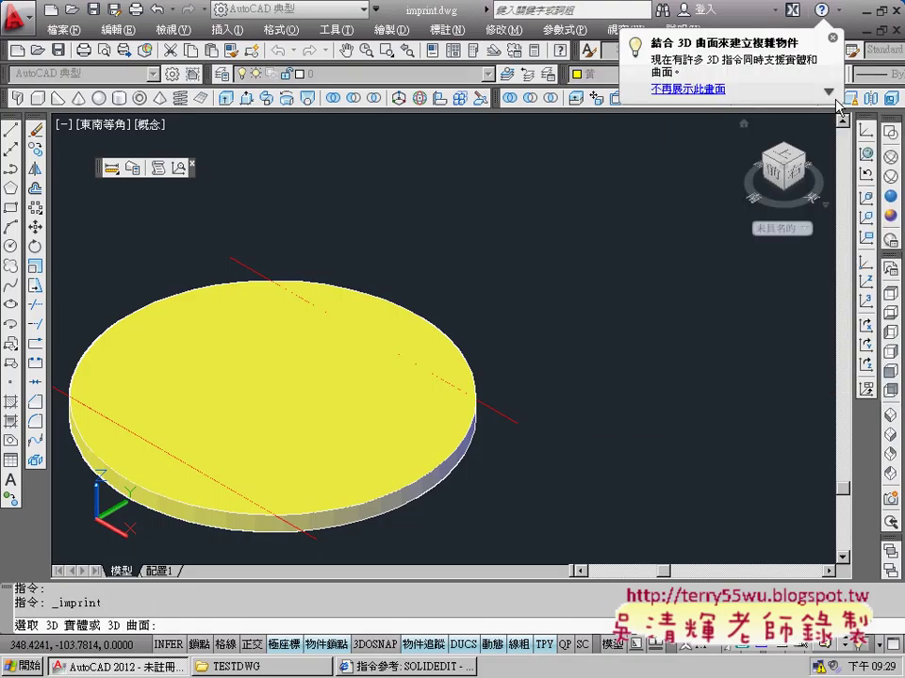
pyautogui.click(419, 454)
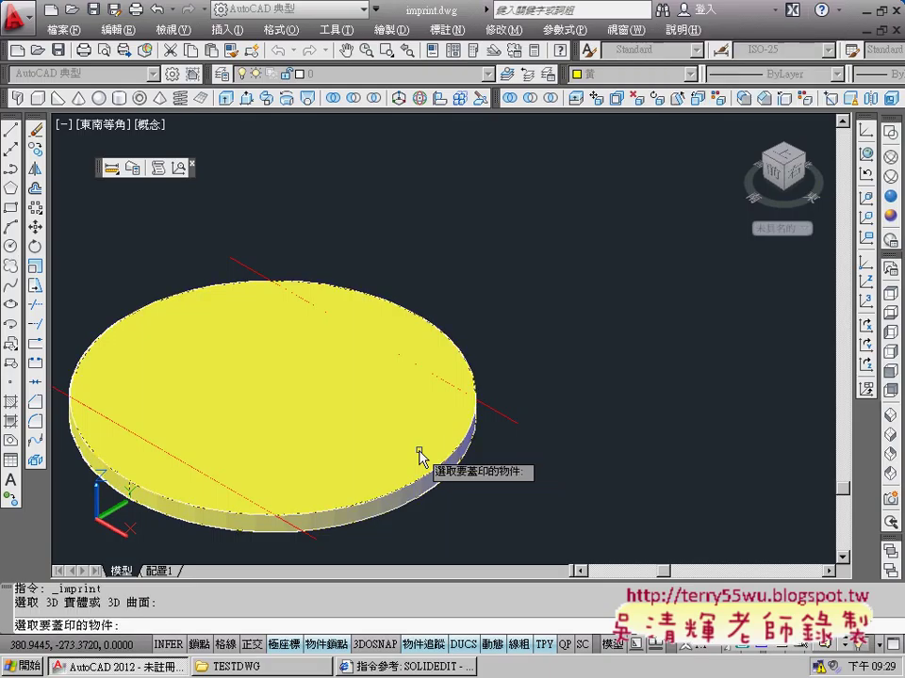
pyautogui.click(498, 415)
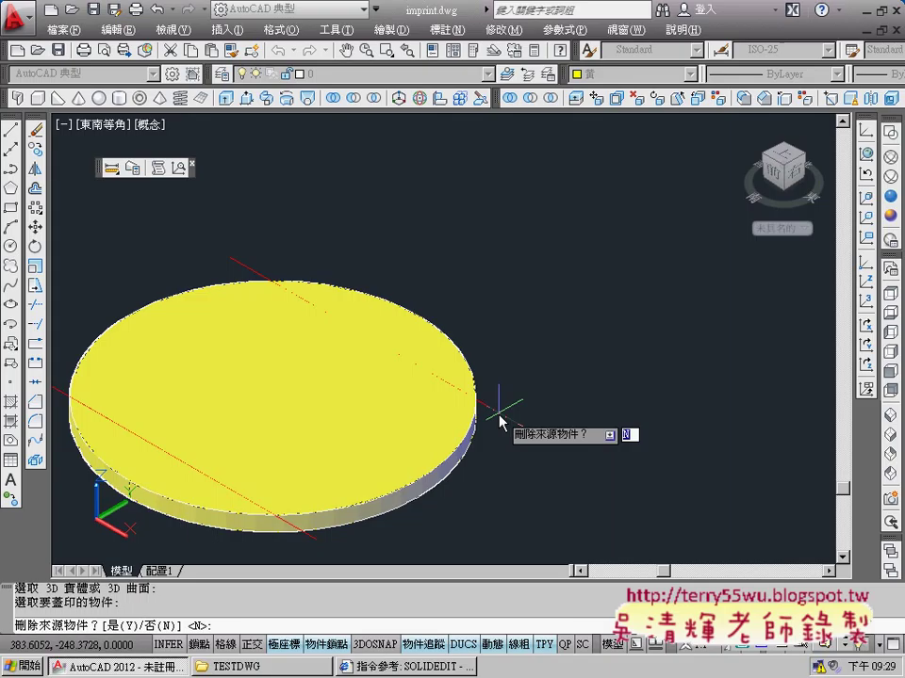
pyautogui.write('y')
pyautogui.press('Return')
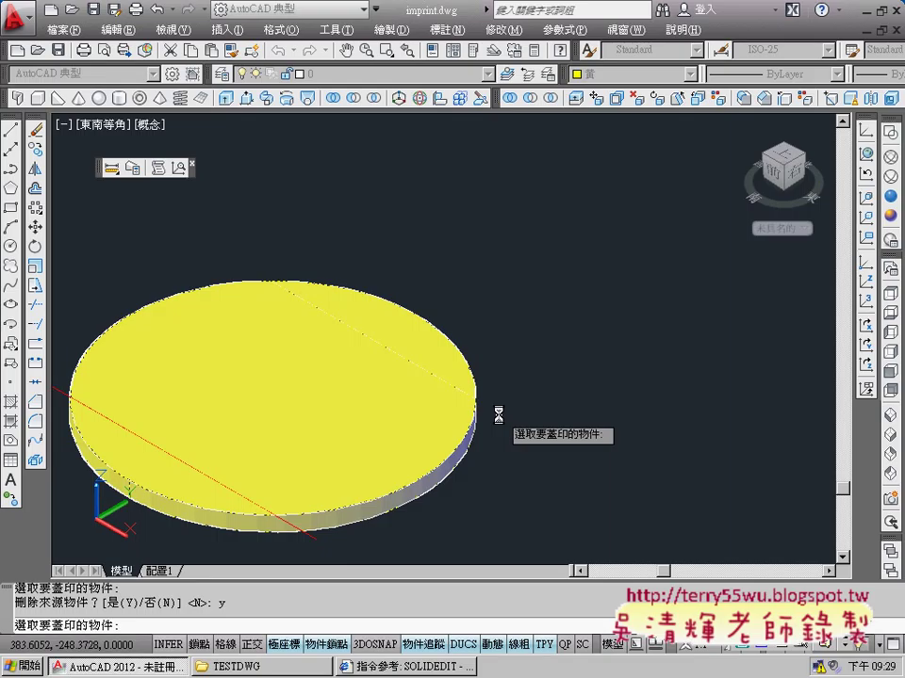
pyautogui.click(308, 533)
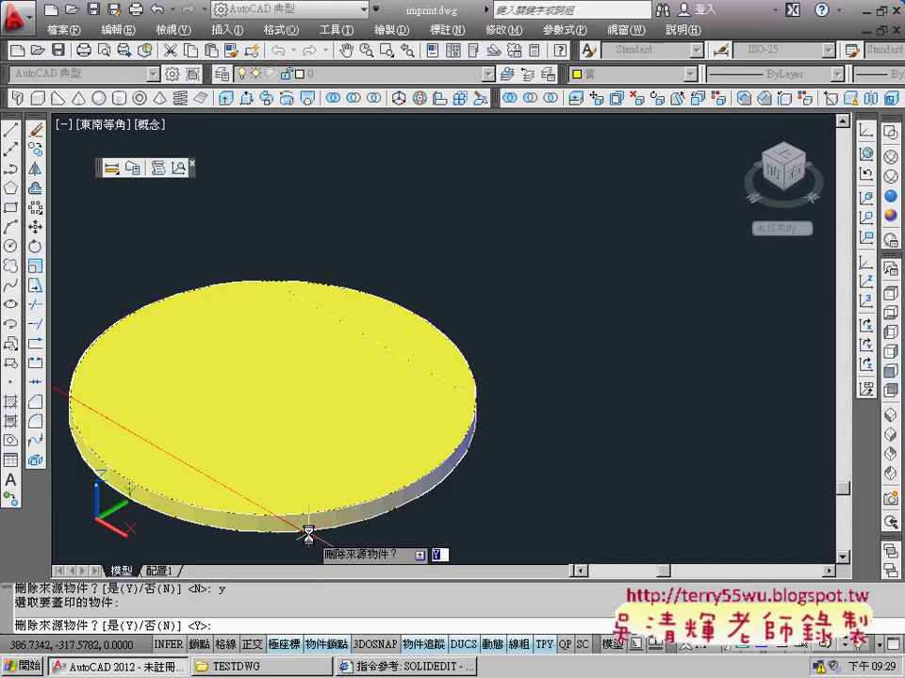
pyautogui.press('Return')
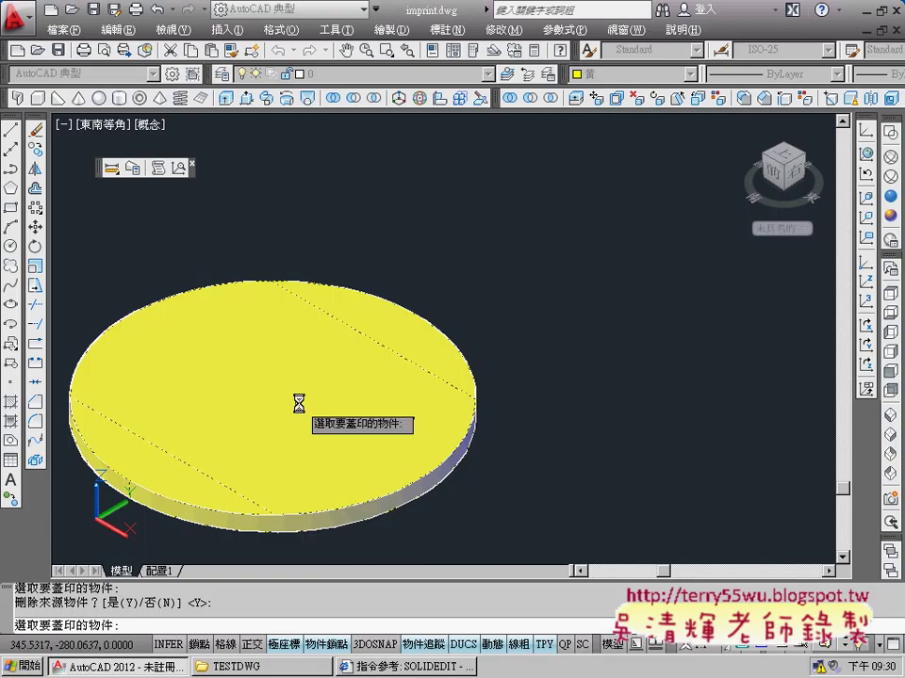
# Step: Pan the view to recentre the imprinted yellow disk
pyautogui.moveTo(316, 386); pyautogui.dragTo(402, 364, button='middle')
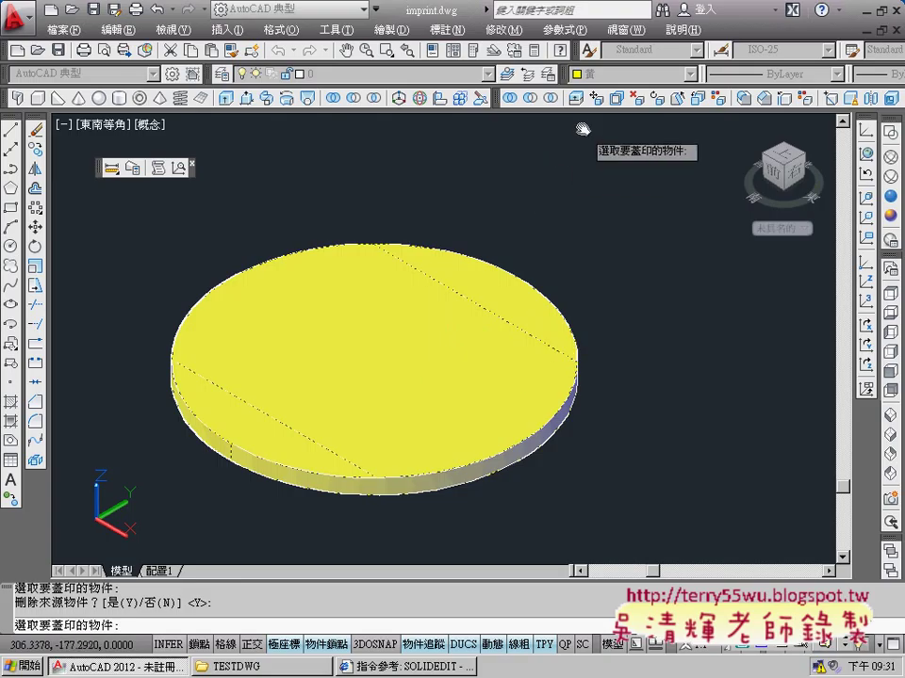
# Step: Extrude the disk's middle imprinted face upward 40 units with a 15° taper
pyautogui.click(576, 99)
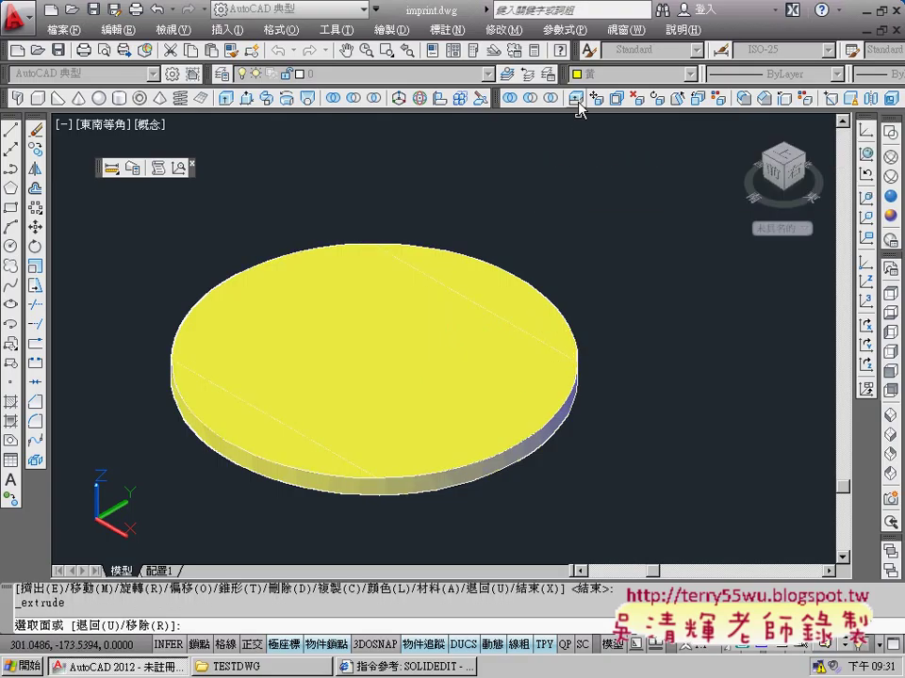
pyautogui.click(453, 412)
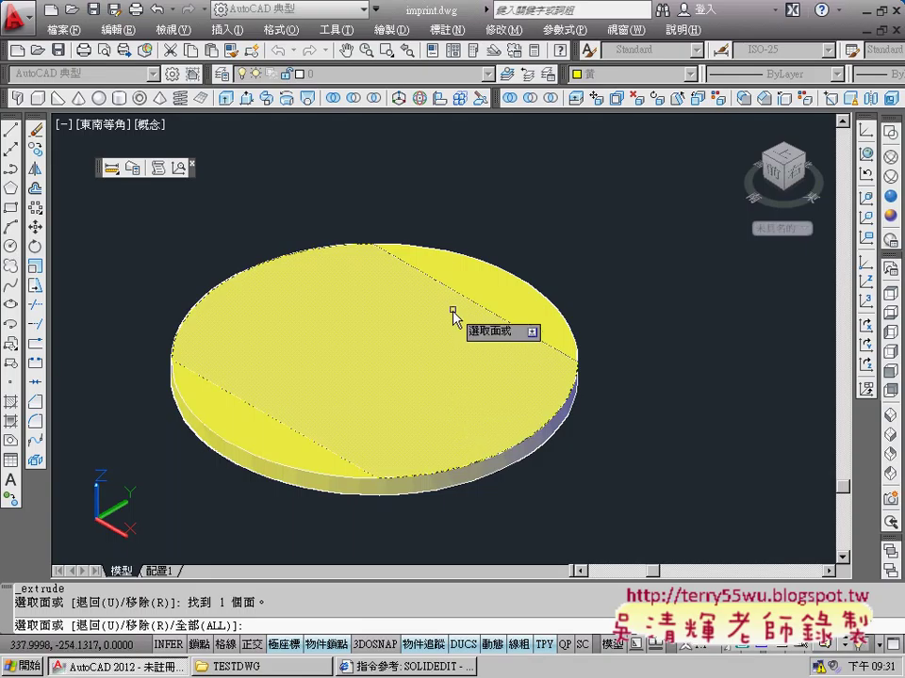
pyautogui.press('Return')
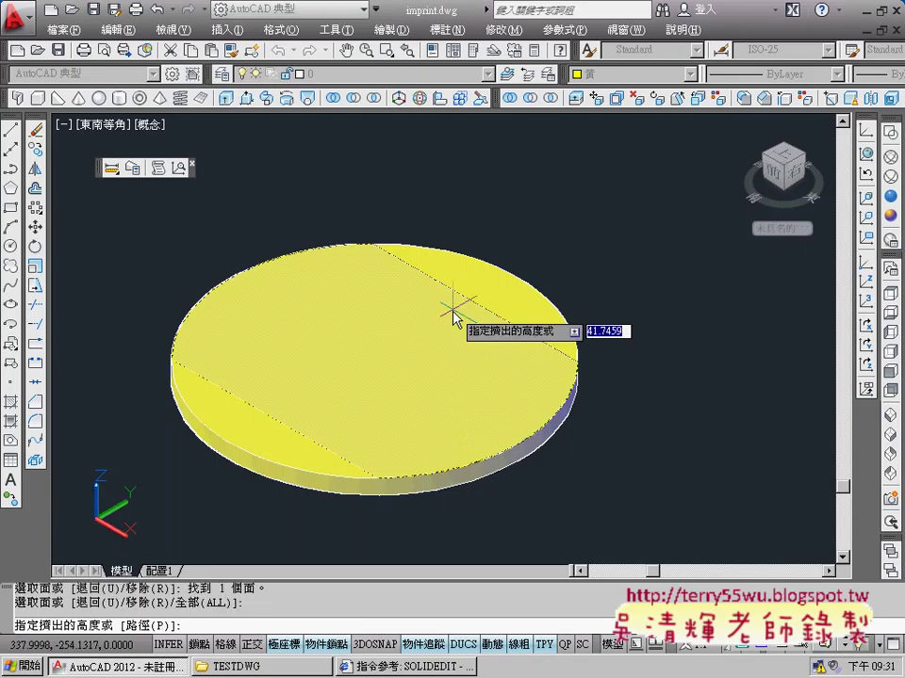
pyautogui.write('40')
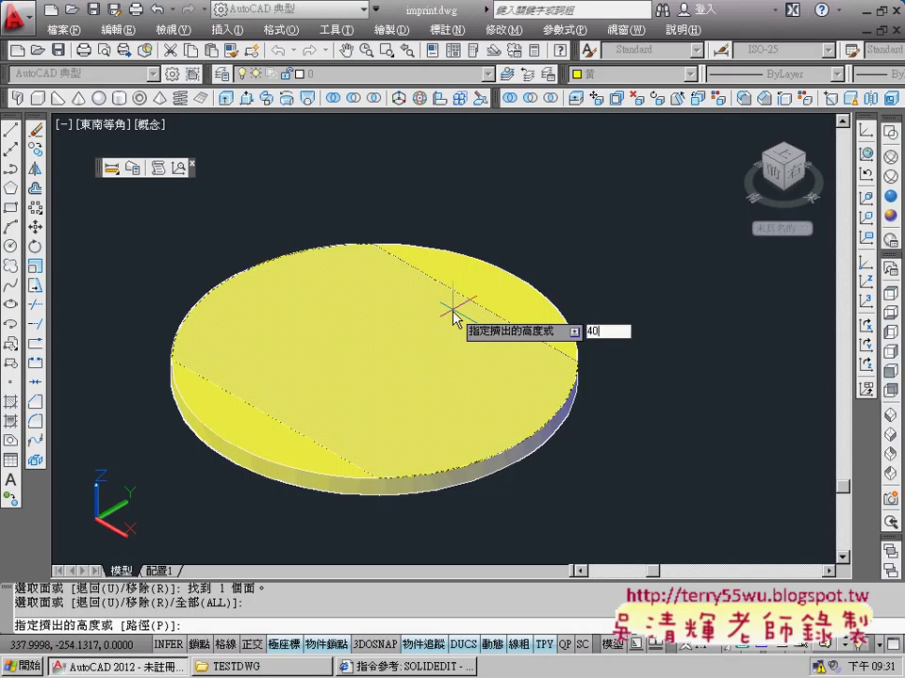
pyautogui.press('Return')
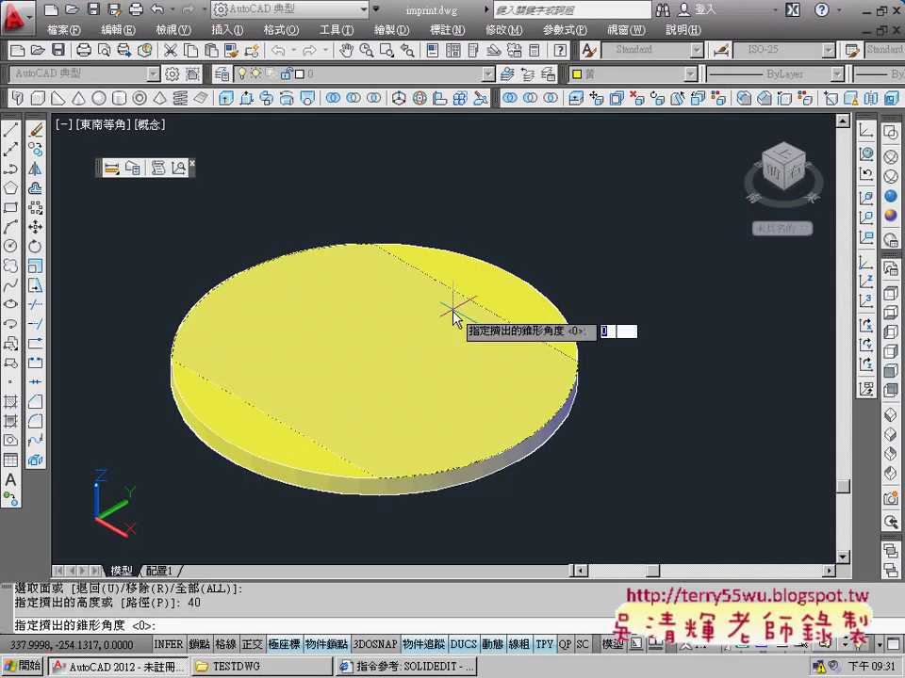
pyautogui.write('15')
pyautogui.press('Return')
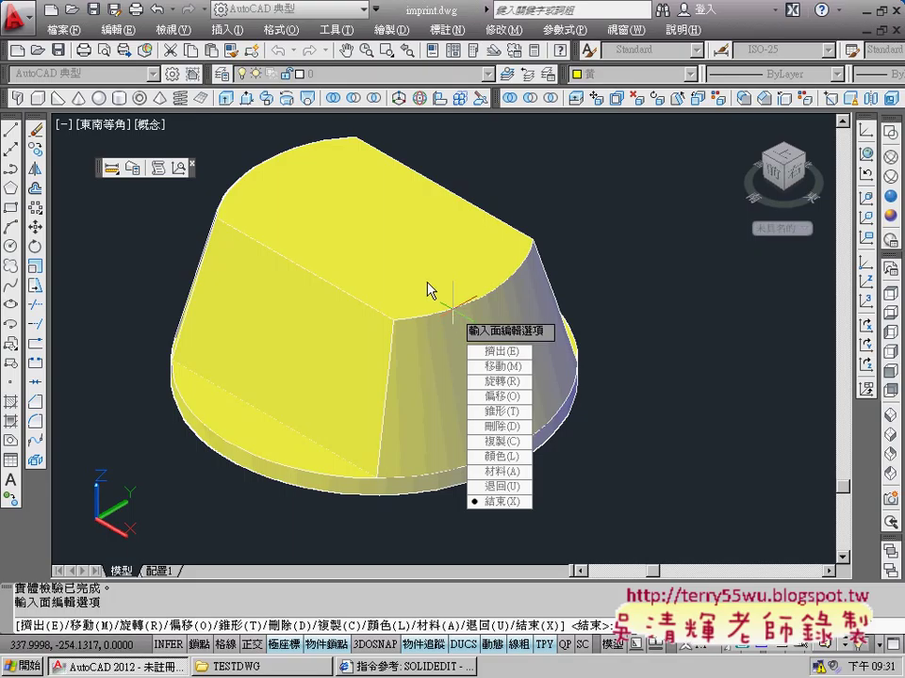
pyautogui.click(500, 351)
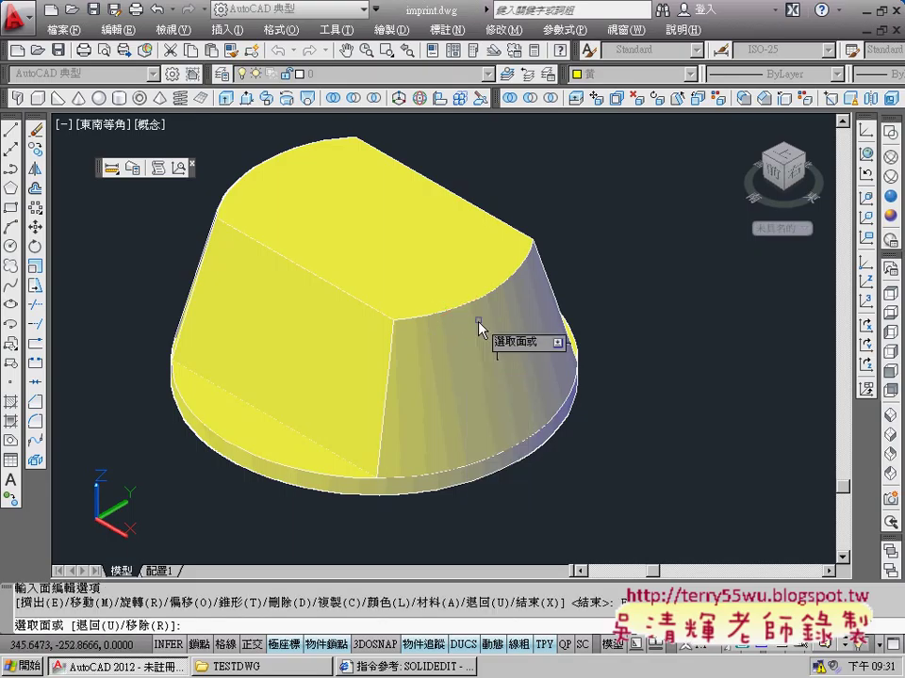
pyautogui.click(445, 272)
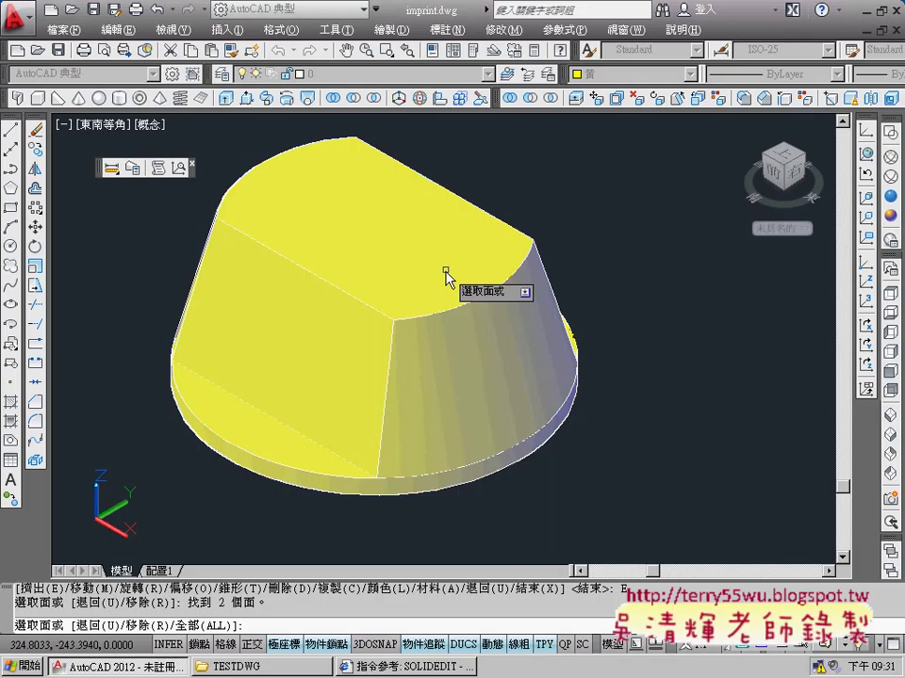
pyautogui.press('Return')
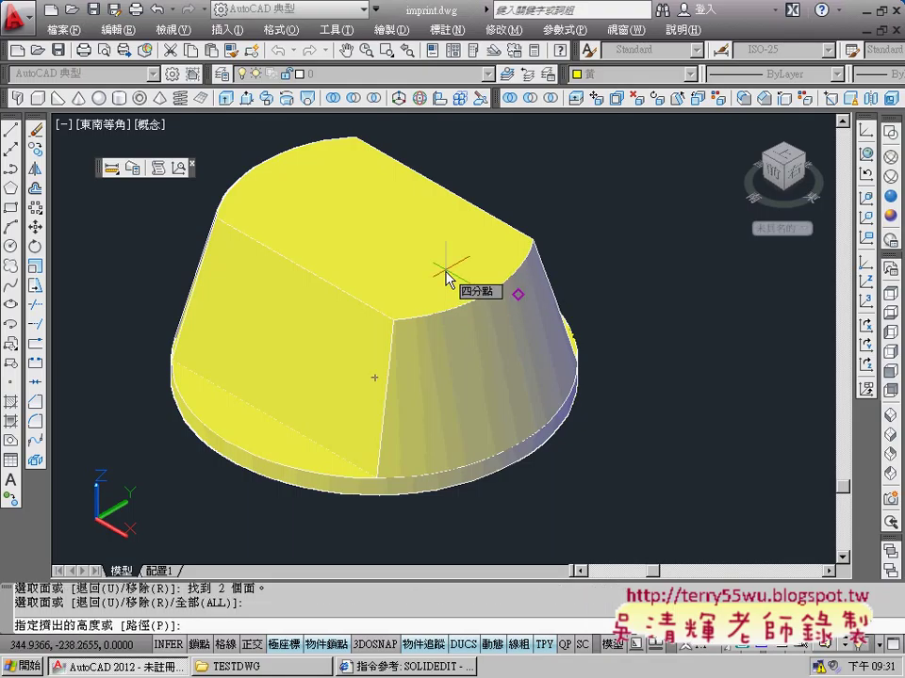
pyautogui.scroll(-3, 445, 275)
pyautogui.moveTo(449, 274); pyautogui.dragTo(433, 337, button='middle')
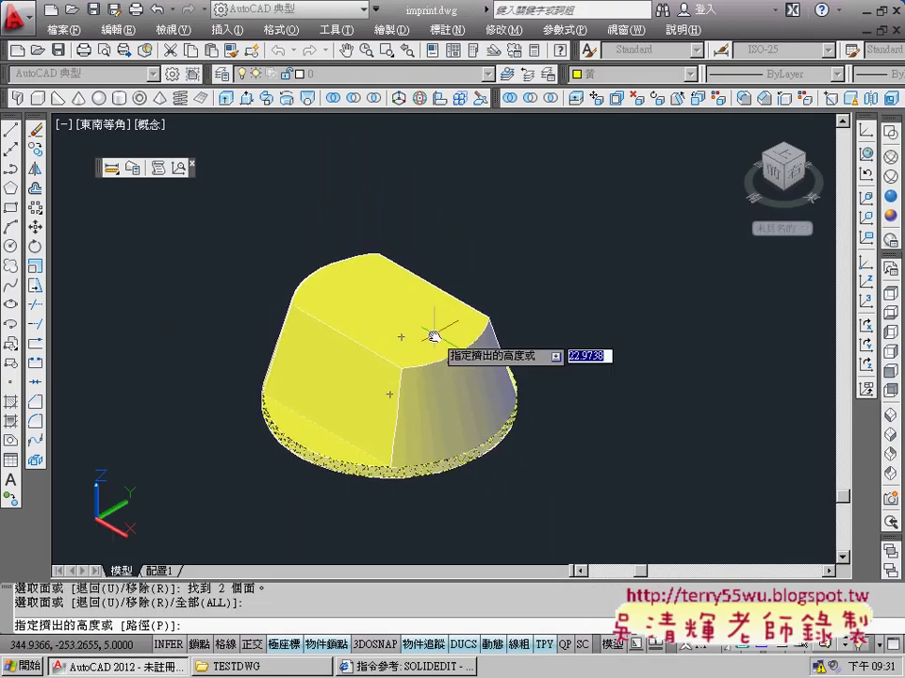
pyautogui.write('40')
pyautogui.press('Return')
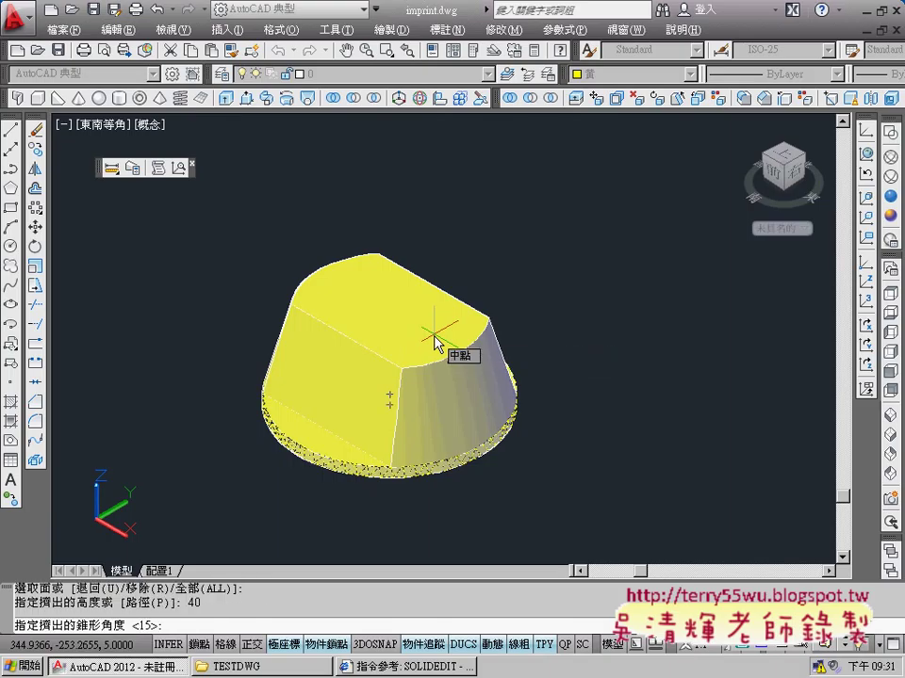
pyautogui.write('-1')
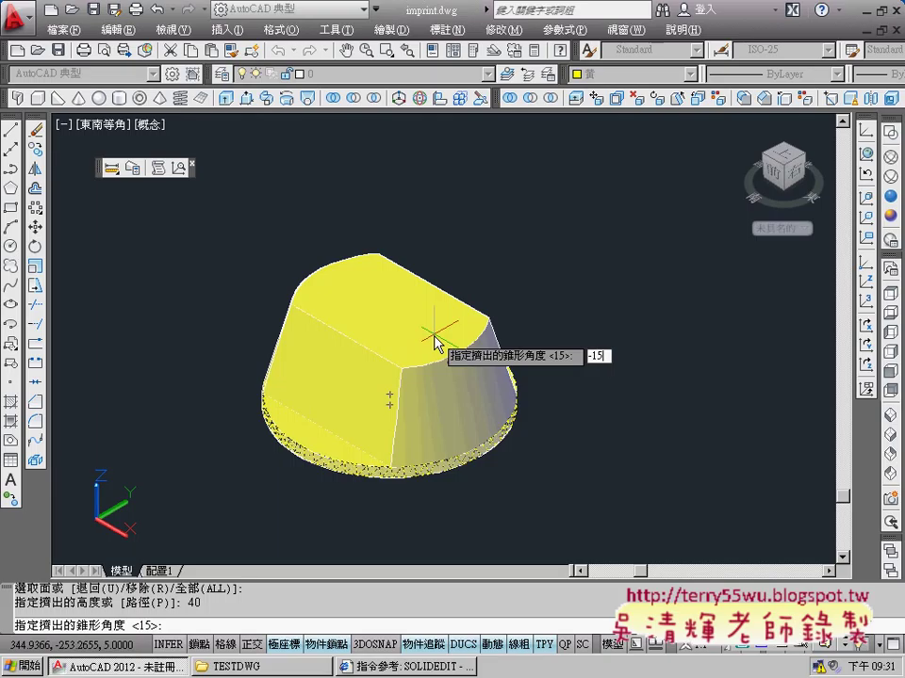
pyautogui.write('5')
pyautogui.press('Return')
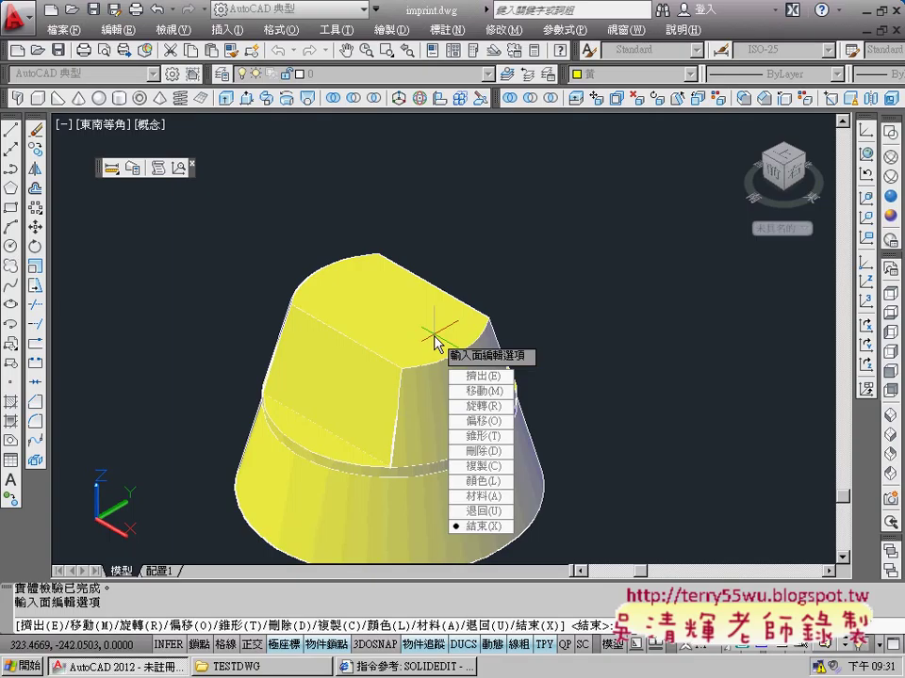
pyautogui.write('u')
pyautogui.press('Return')
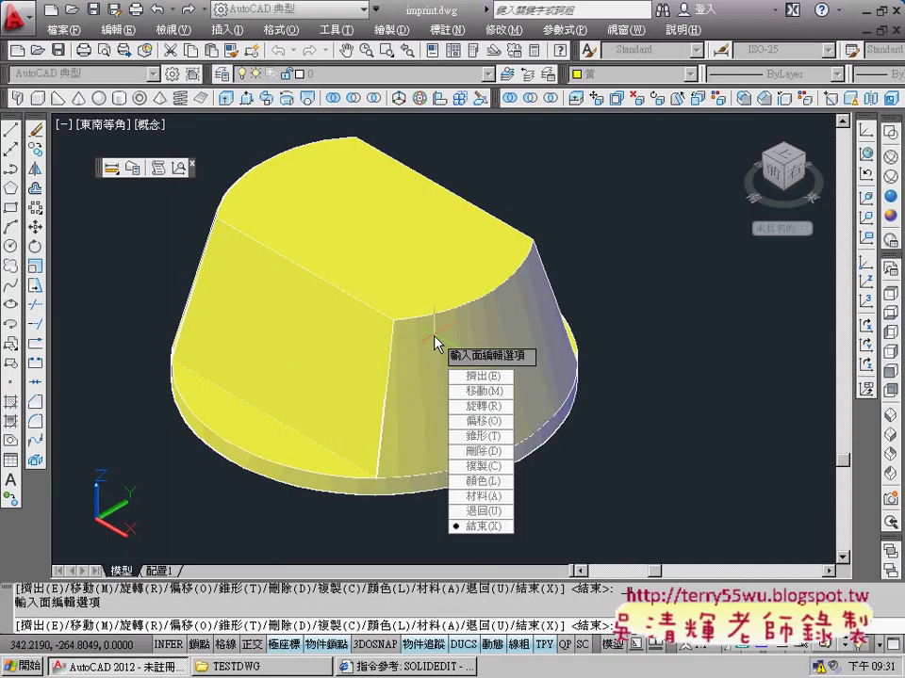
# Step: Extrude the tapered block's top face another 40 units with a -15° taper
pyautogui.click(482, 376)
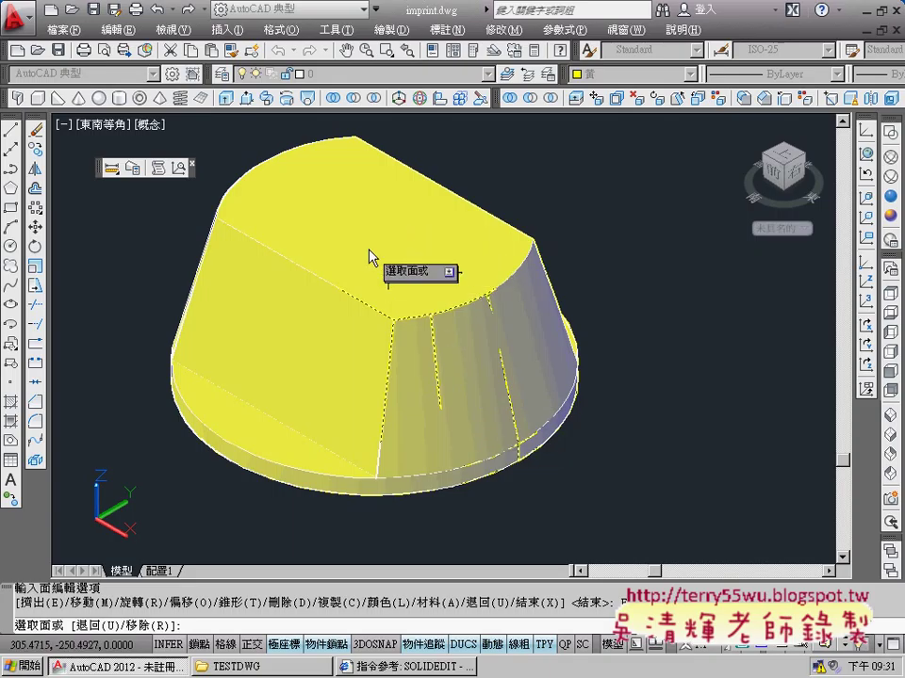
pyautogui.click(353, 223)
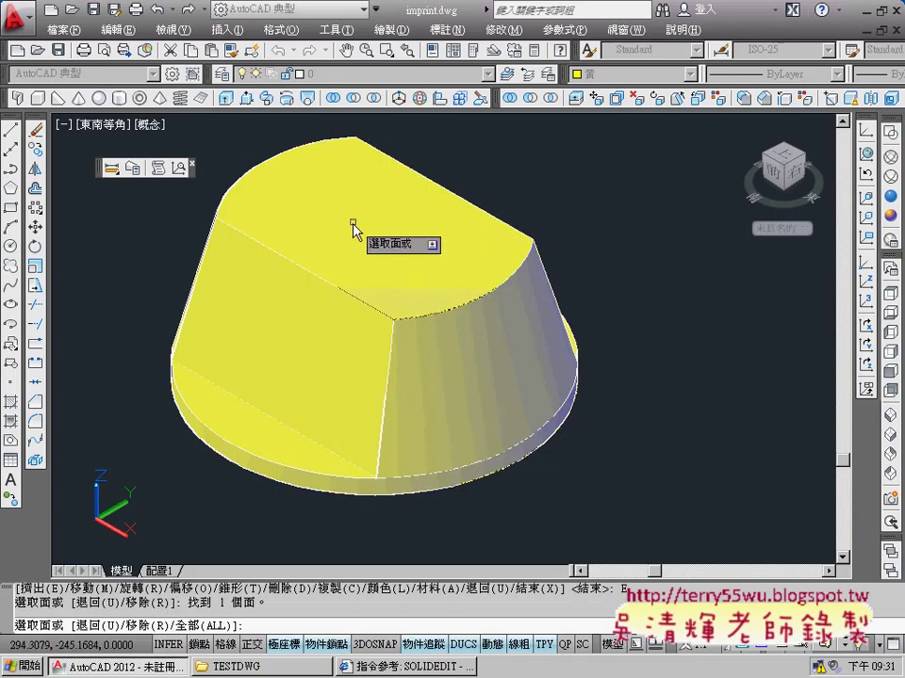
pyautogui.scroll(-2, 447, 282)
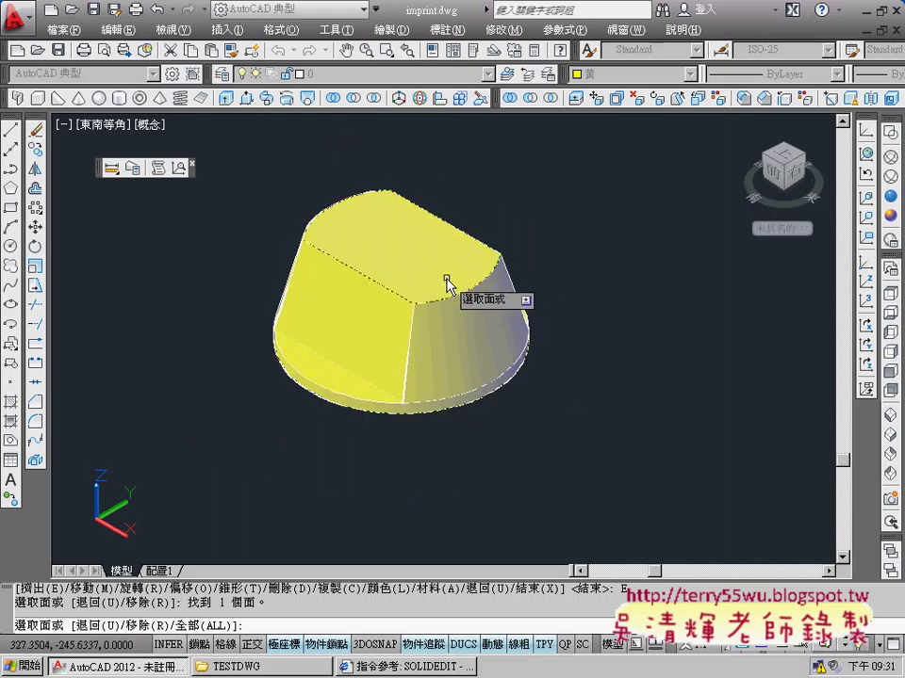
pyautogui.moveTo(446, 281); pyautogui.dragTo(408, 307, button='middle')
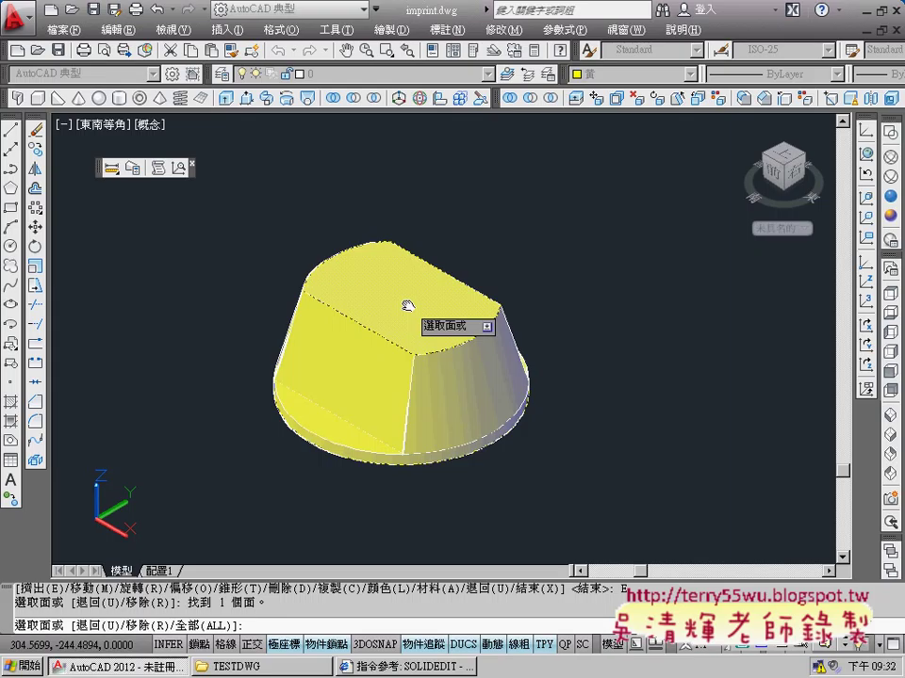
pyautogui.press('Return')
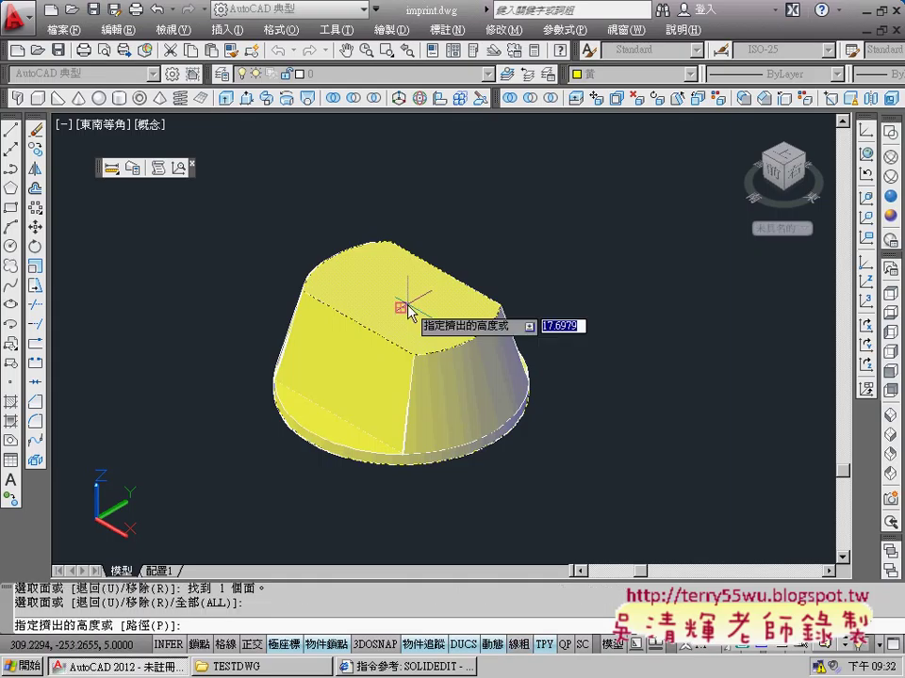
pyautogui.write('40')
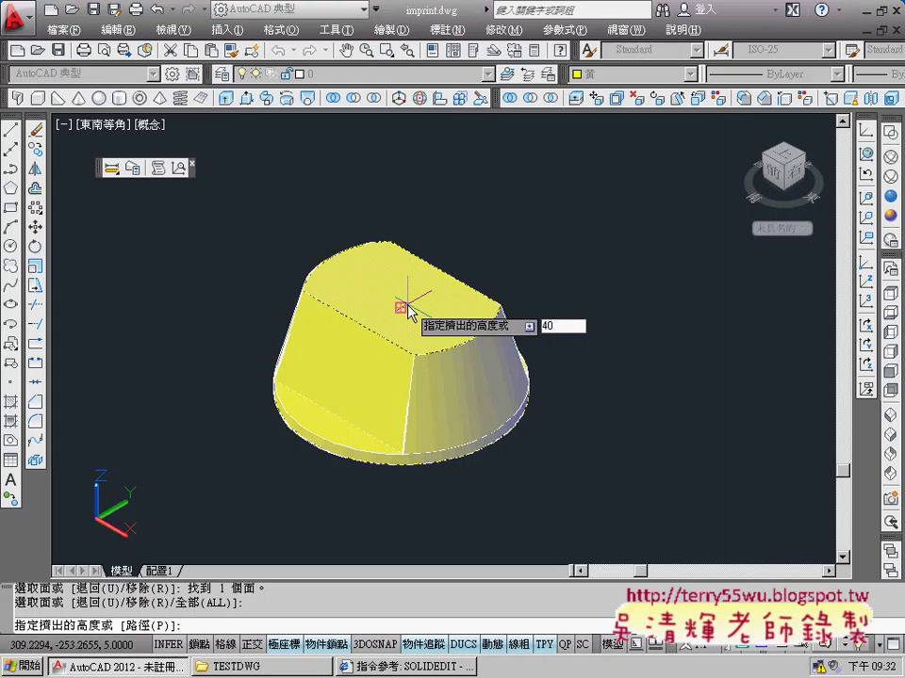
pyautogui.press('Return')
pyautogui.write('-')
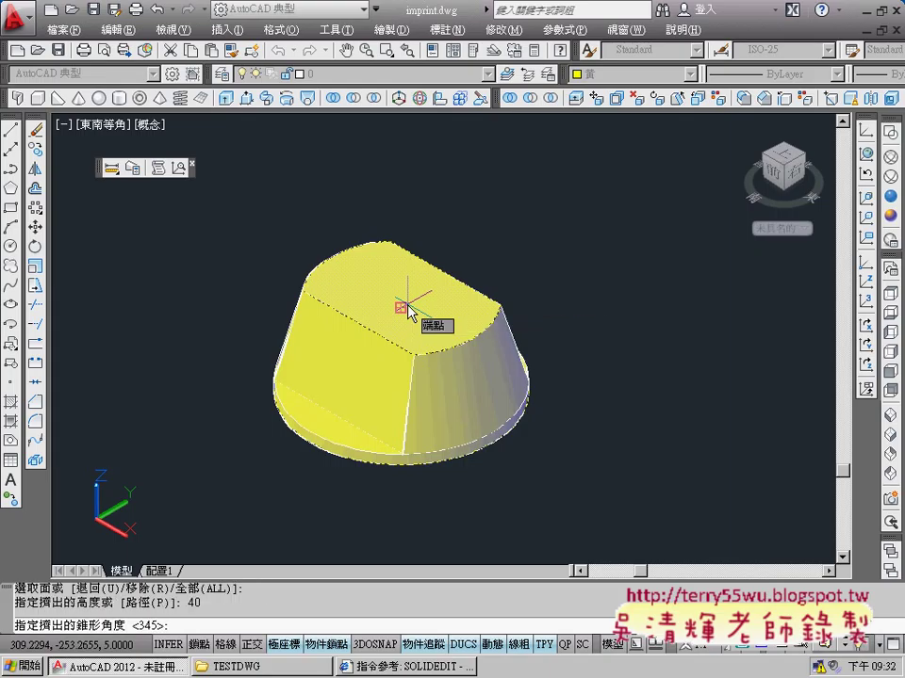
pyautogui.write('15')
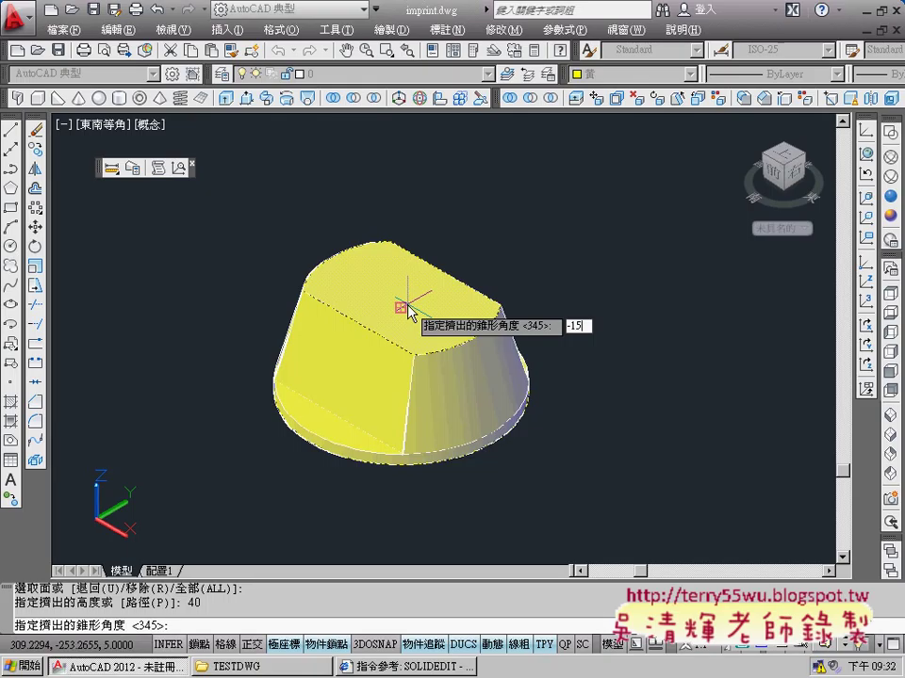
pyautogui.press('Return')
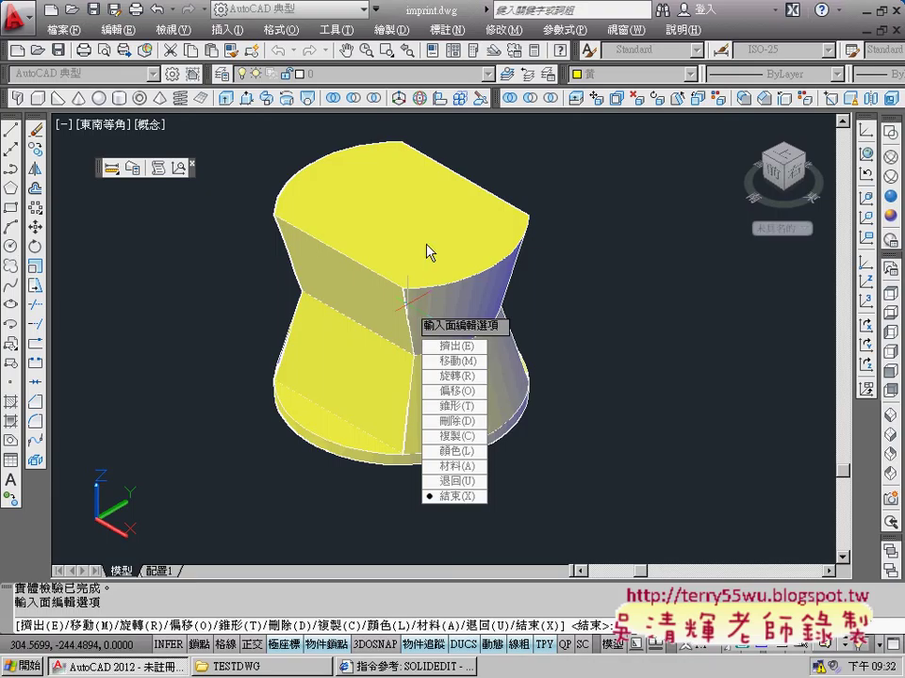
# Step: Undo both tapered extrusions with U, restoring the flat disk with its imprinted edges
pyautogui.moveTo(427, 251)
pyautogui.mouseDown(button='middle')
pyautogui.moveTo(414, 323)
pyautogui.moveTo(432, 324)
pyautogui.mouseUp(button='middle')
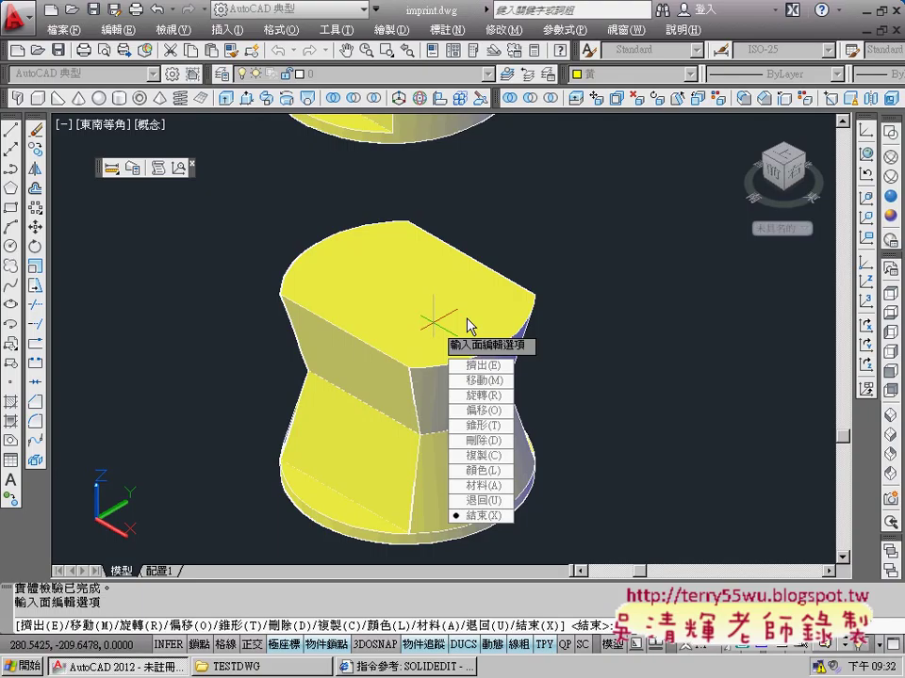
pyautogui.write('u')
pyautogui.press('Return')
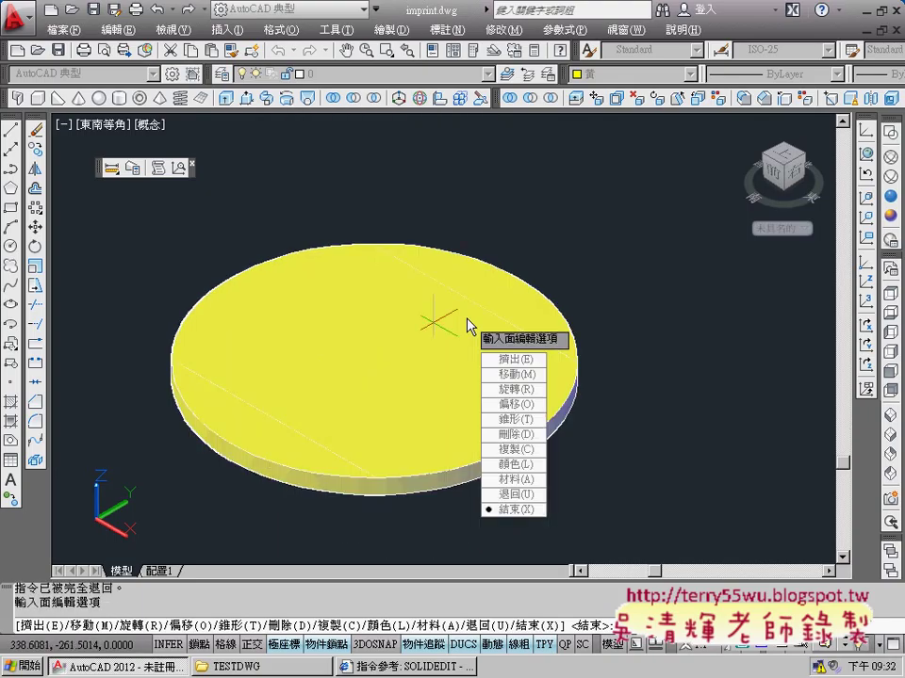